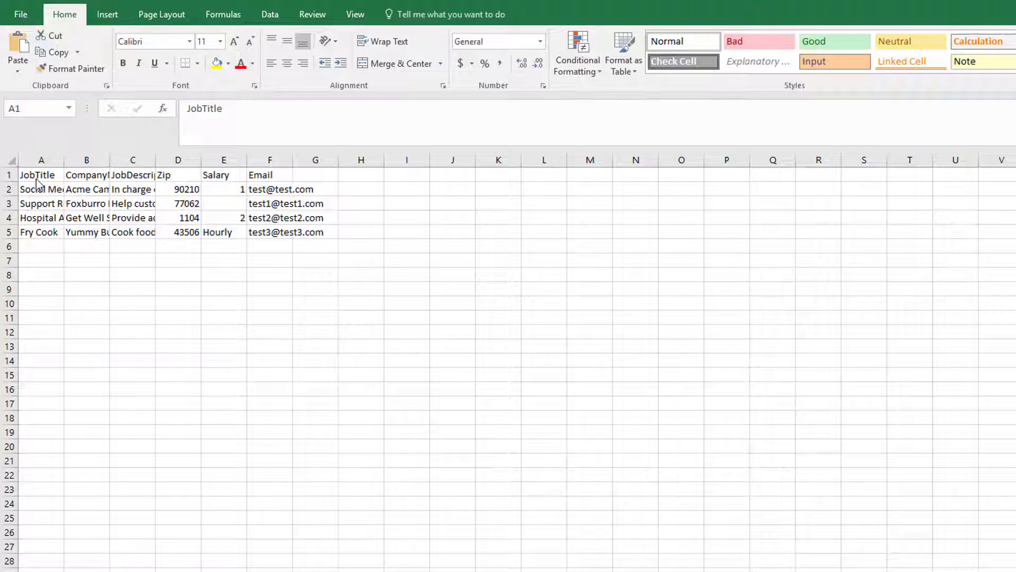
Check the CompanyName, JobDescription, Zip, Salary and Email column headings in the Excel sheet
left_click(83, 176)
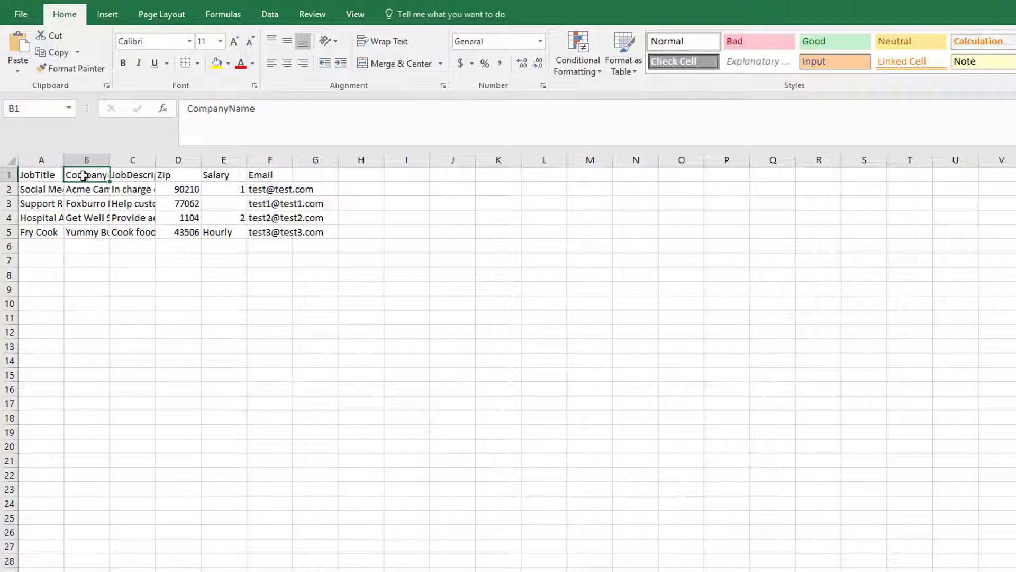
left_click(136, 175)
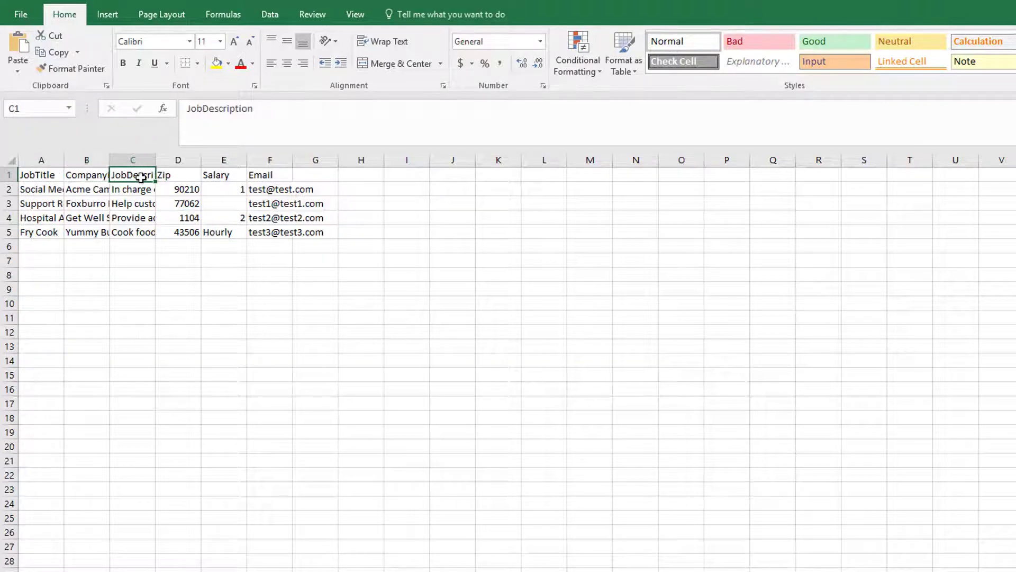
left_click(171, 178)
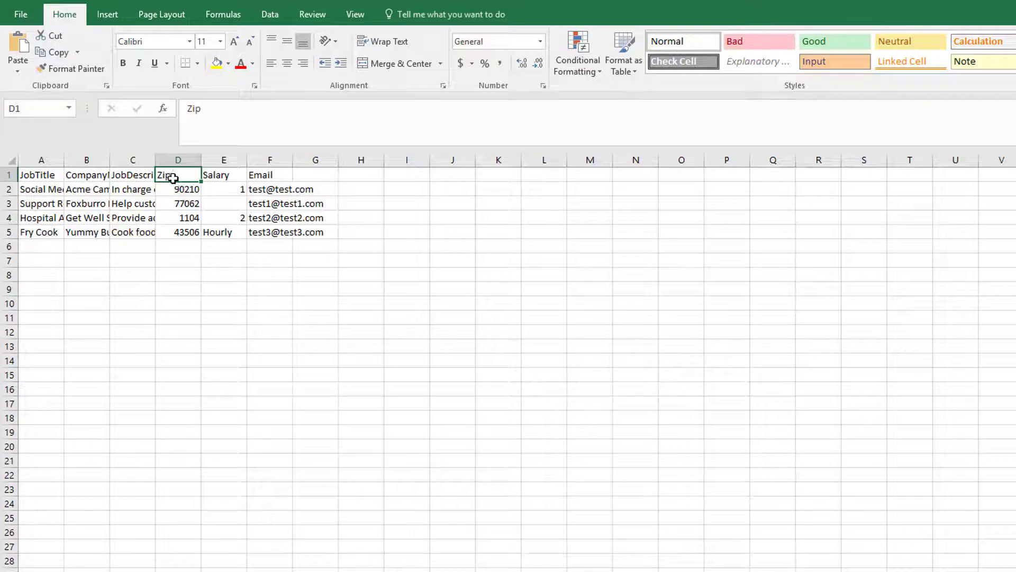
left_click(222, 178)
left_click(270, 179)
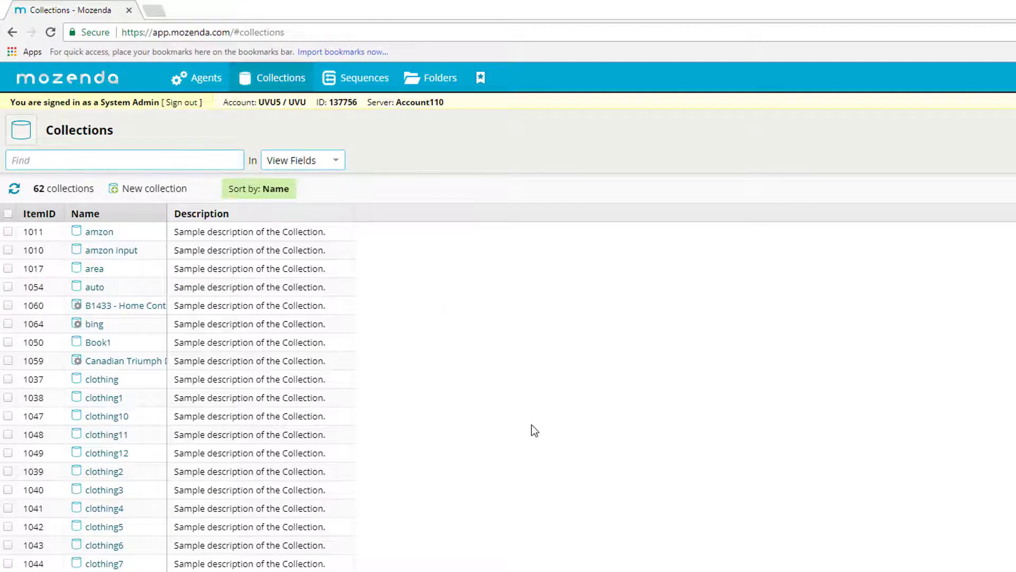
Create a new collection from the local file Job Posting.csv and import its four rows
left_click(284, 83)
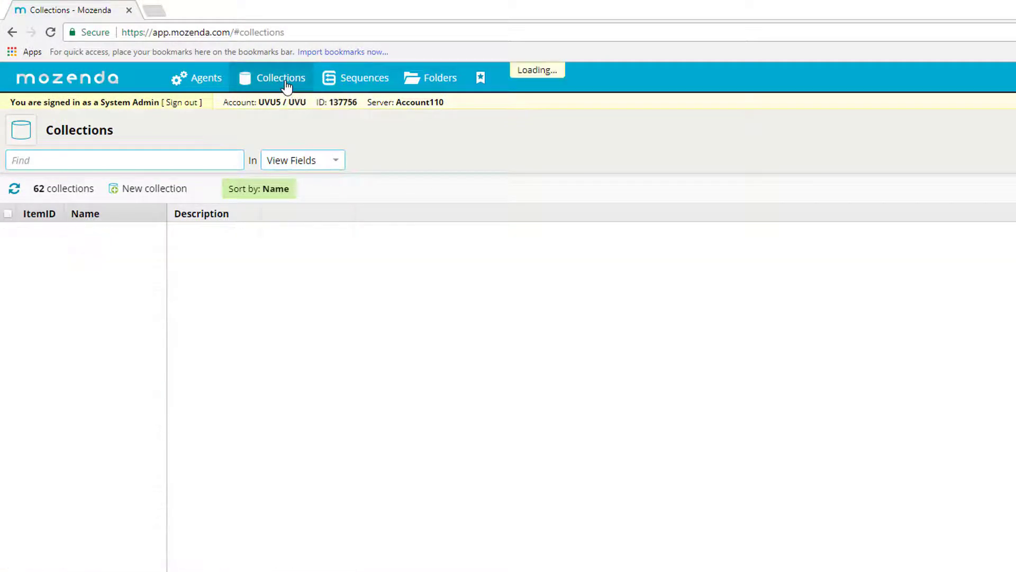
left_click(153, 196)
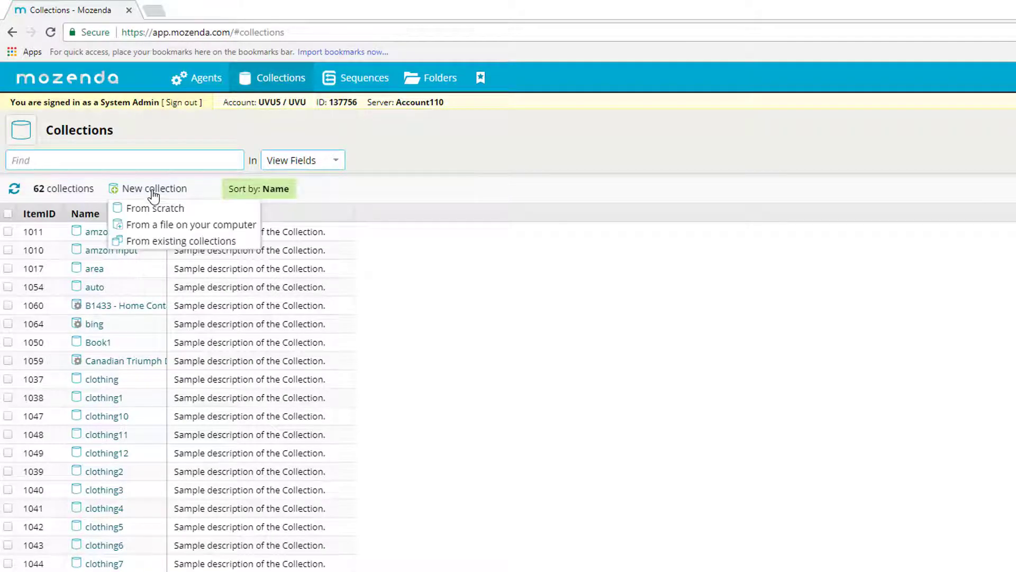
left_click(248, 230)
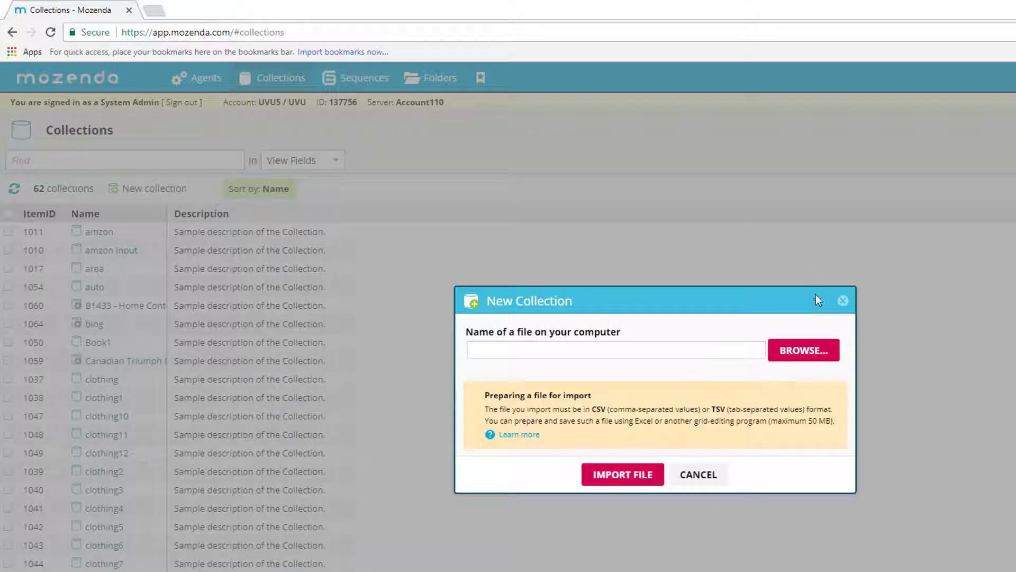
left_click(808, 353)
scroll(409, 223, "down", 2)
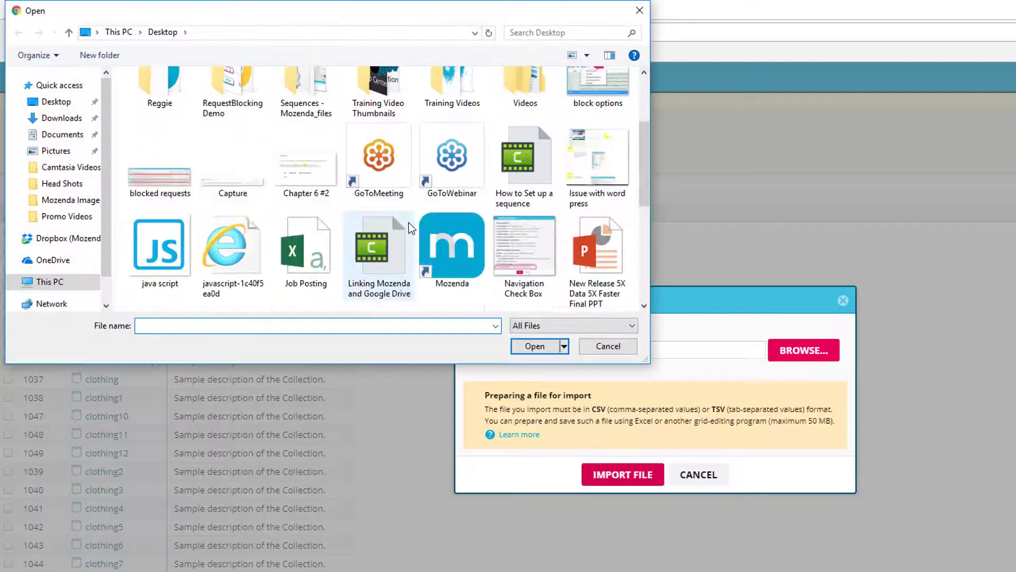
scroll(408, 223, "up", 1)
scroll(386, 156, "up", 1)
scroll(385, 163, "down", 1)
scroll(386, 171, "down", 3)
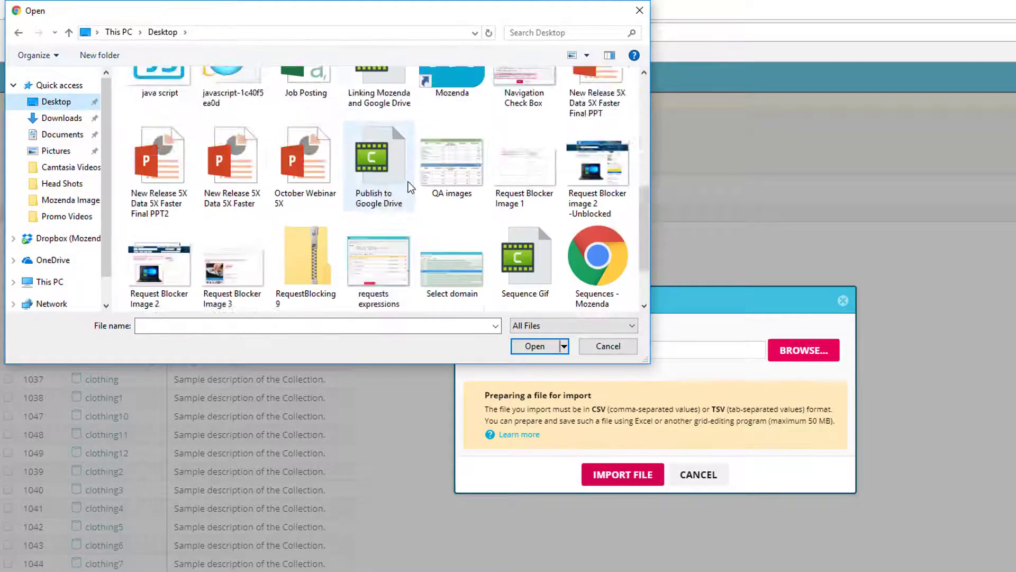
scroll(381, 183, "down", 2)
scroll(379, 192, "up", 1)
scroll(366, 193, "up", 2)
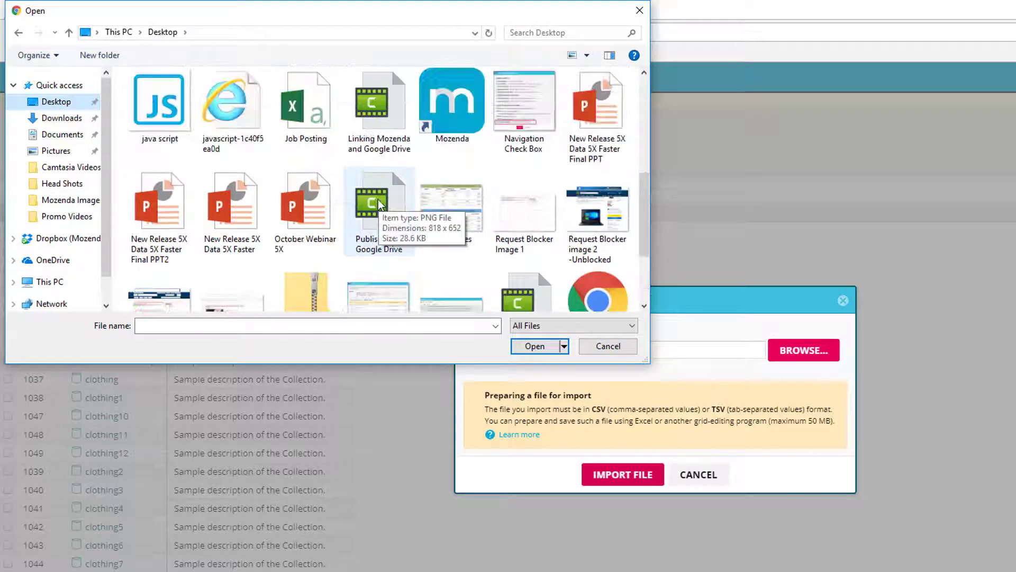
scroll(342, 193, "up", 1)
scroll(311, 193, "down", 1)
left_click(310, 193)
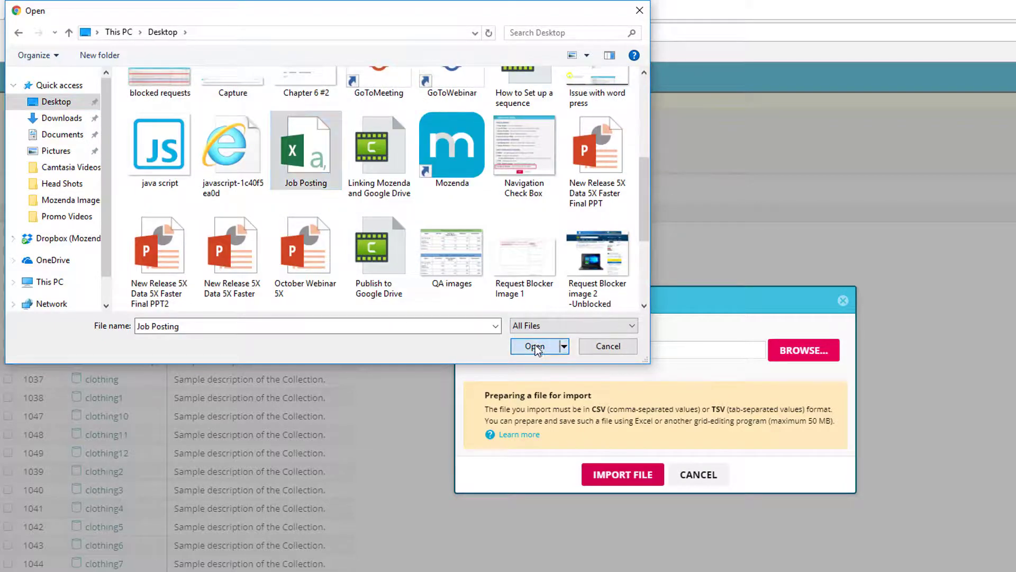
double_click(310, 193)
left_click(638, 479)
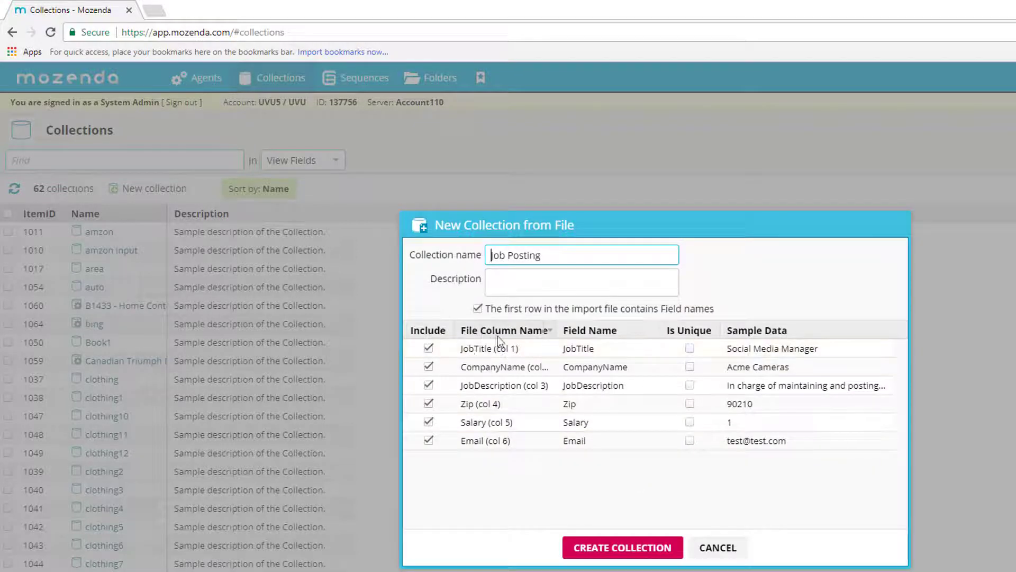
left_click(633, 555)
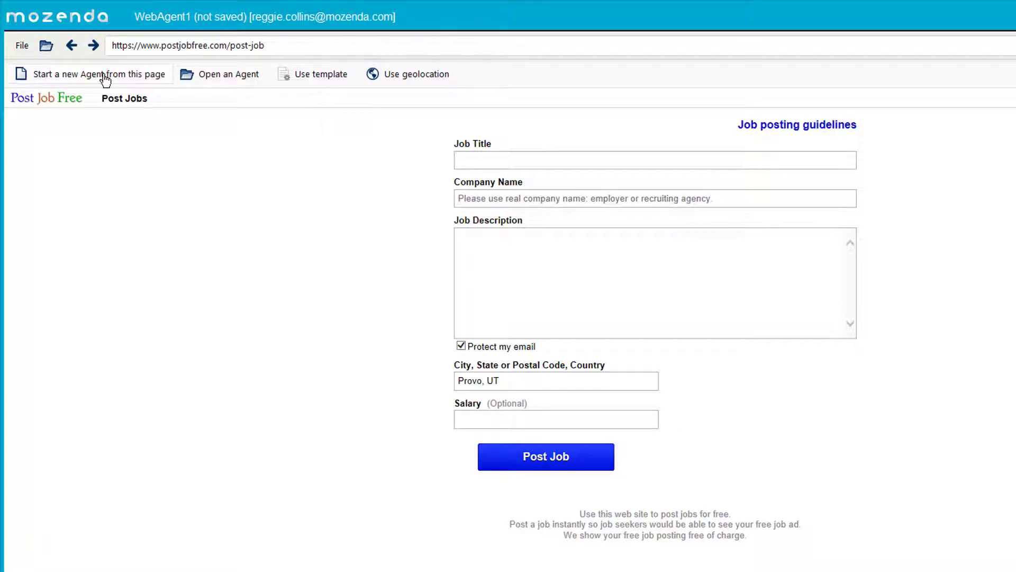
Start a new agent and add a Begin Data List loop using the Job Posting collection
left_click(105, 75)
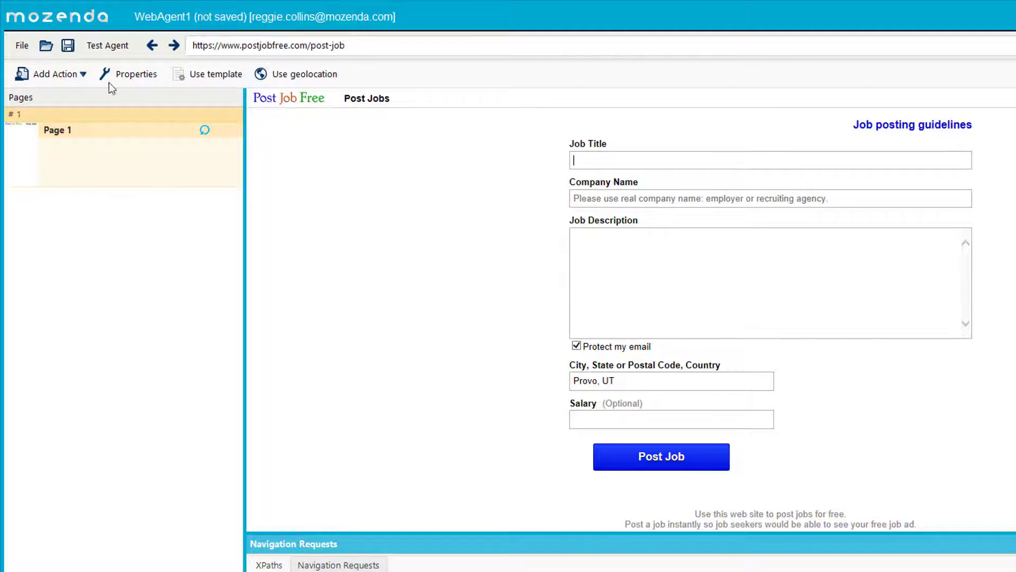
left_click(69, 83)
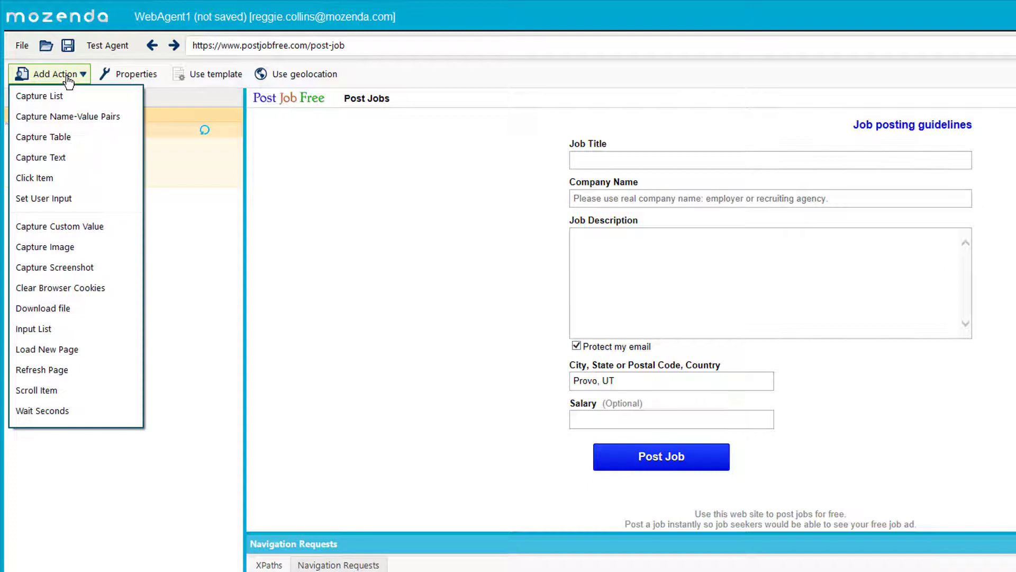
left_click(63, 334)
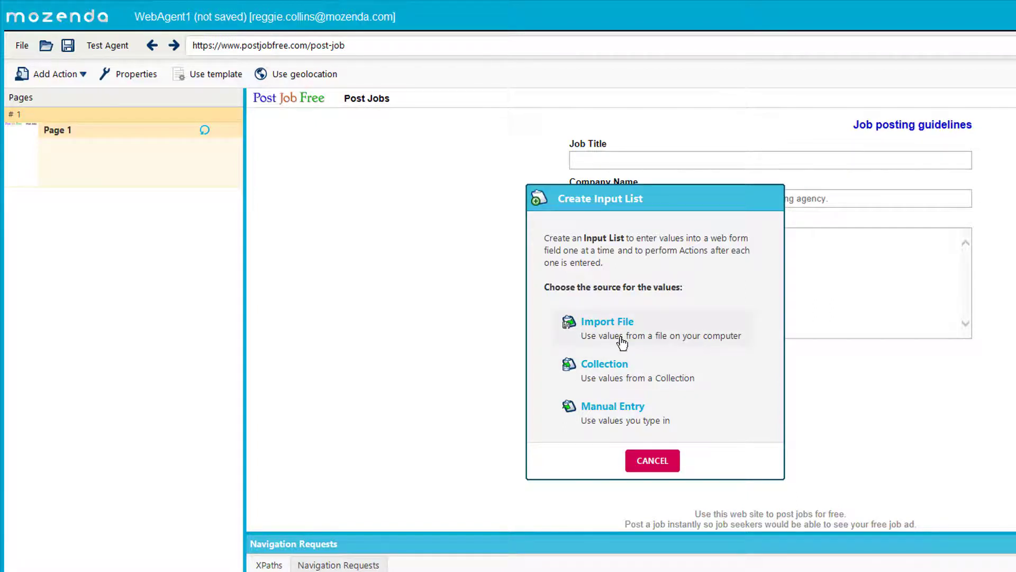
left_click(617, 368)
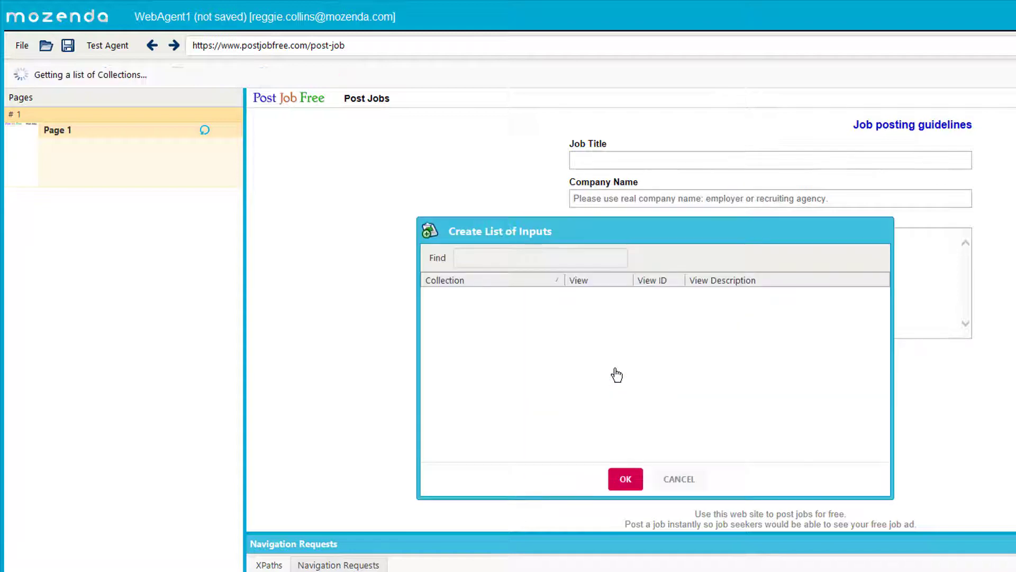
scroll(479, 347, "up", 3)
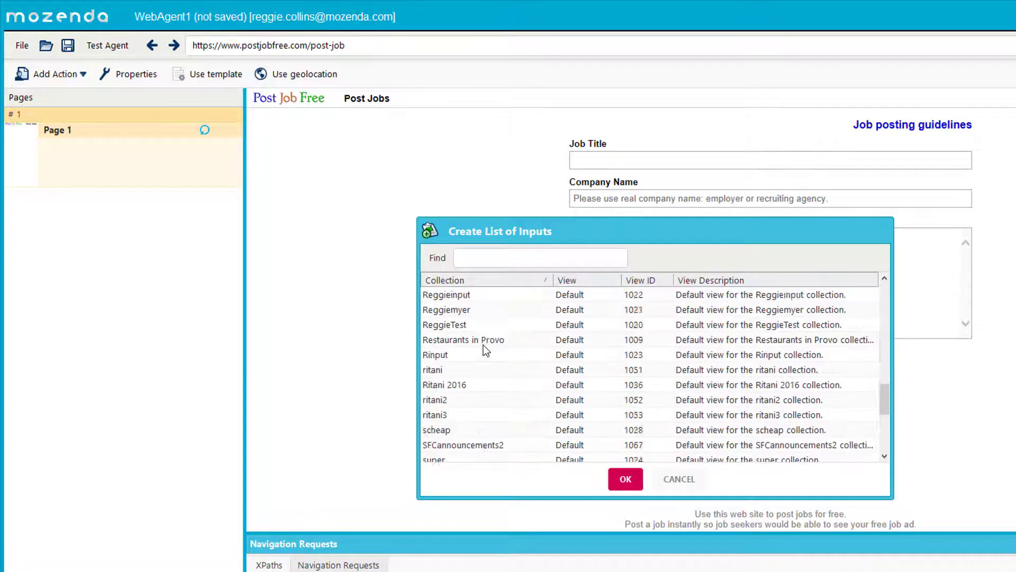
scroll(478, 348, "up", 2)
scroll(483, 349, "up", 5)
scroll(484, 350, "up", 1)
scroll(486, 350, "up", 2)
scroll(485, 349, "down", 5)
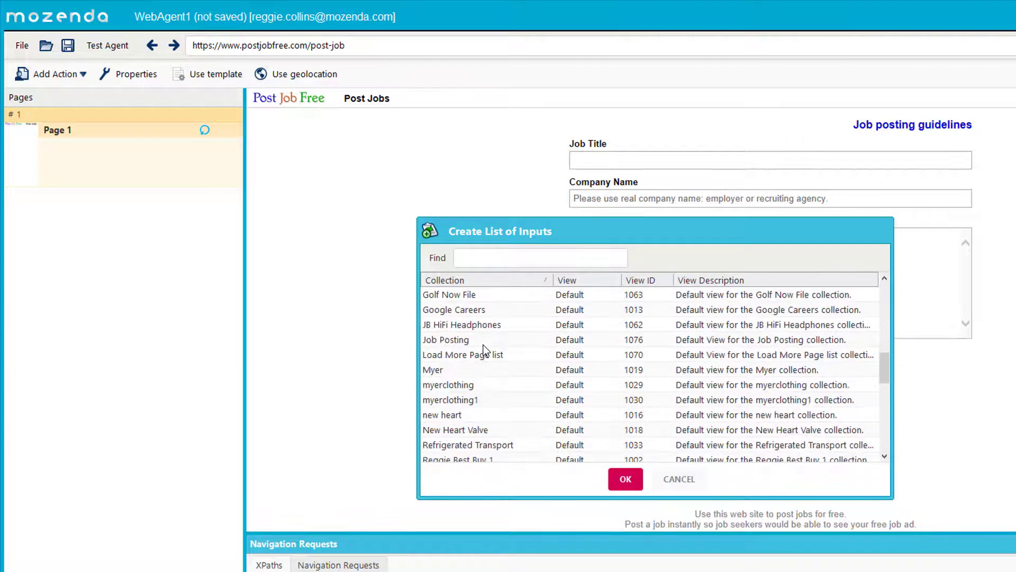
left_click(457, 340)
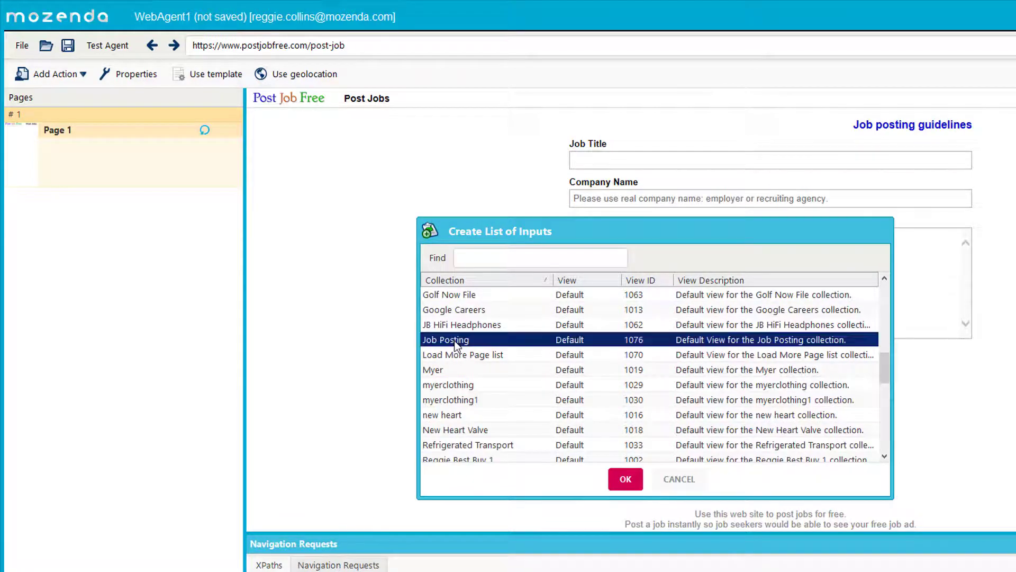
left_click(626, 479)
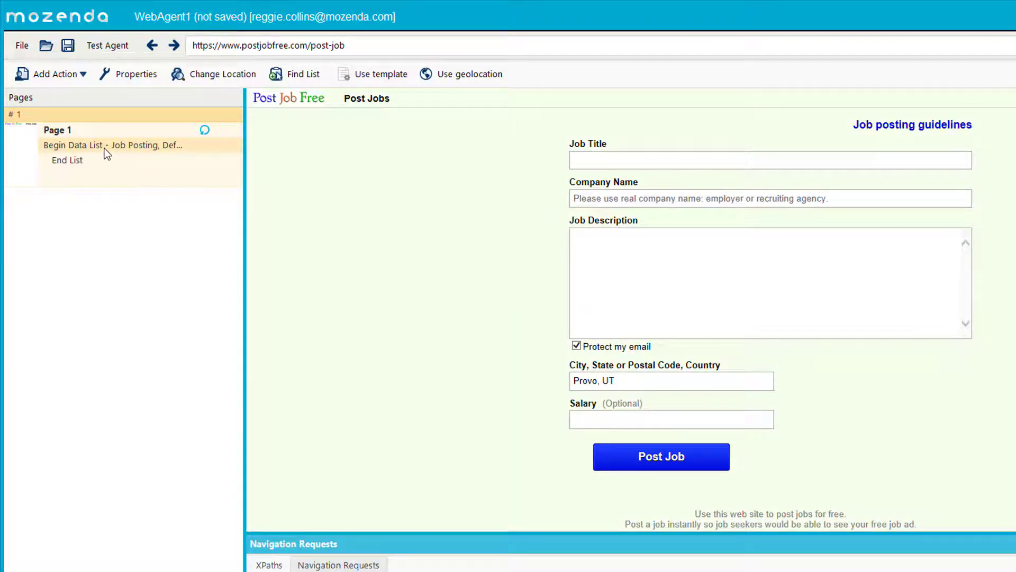
Open the Begin Data List settings to preview the four Job Posting items
left_click(104, 148)
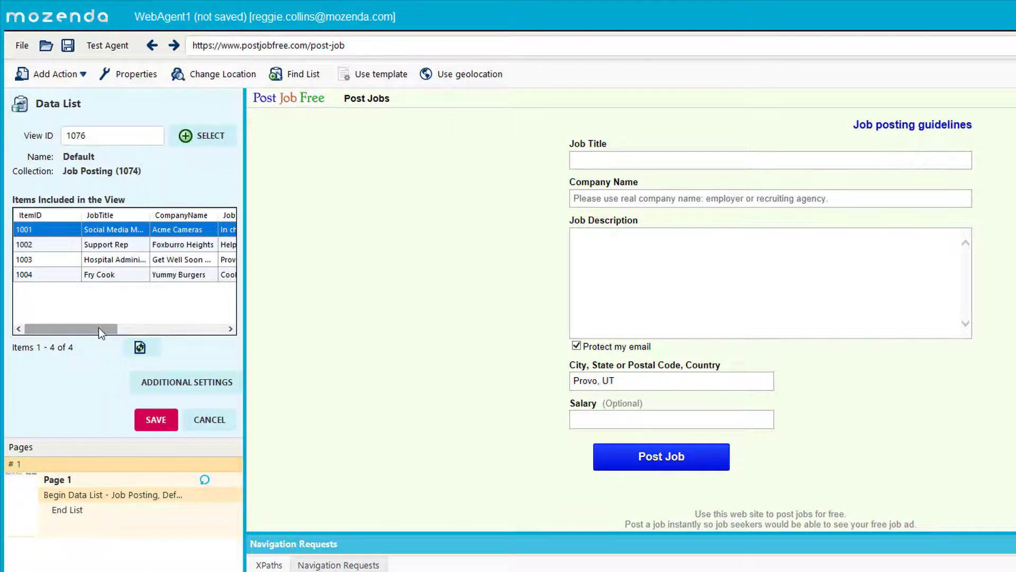
mouse_move(98, 332)
left_mouse_down()
mouse_move(234, 347)
mouse_move(90, 331)
left_mouse_up()
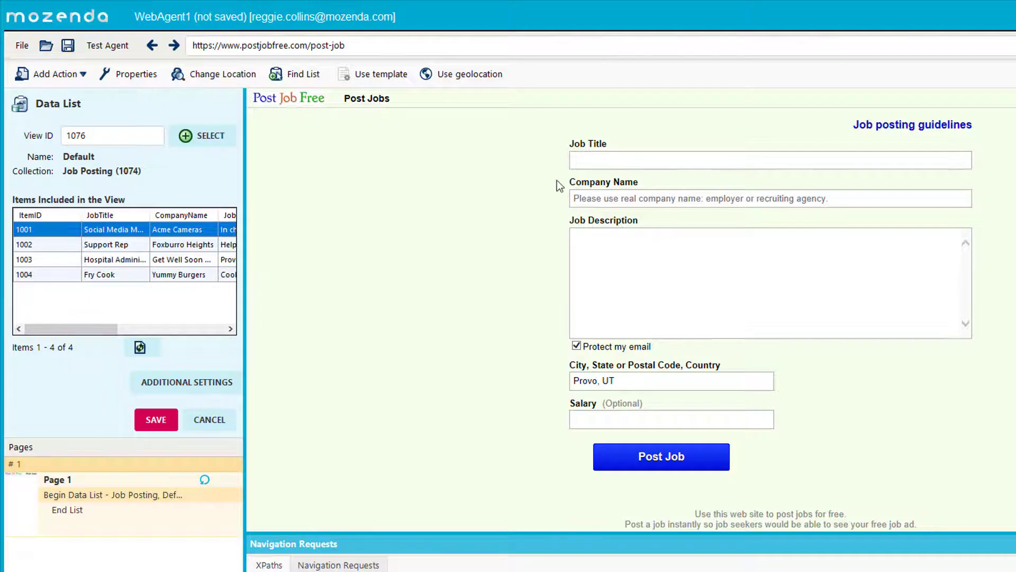
Add user-input actions filling Job Title and Company Name from their list columns
left_click(624, 159)
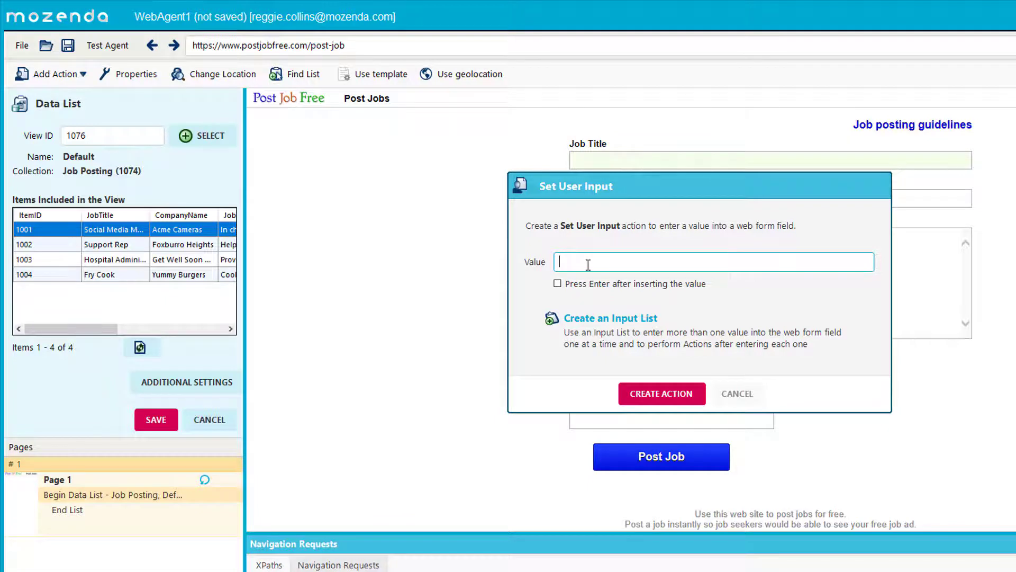
type("%J")
type("obt")
key("BackSpace")
type("T")
type("itle%")
left_click(667, 393)
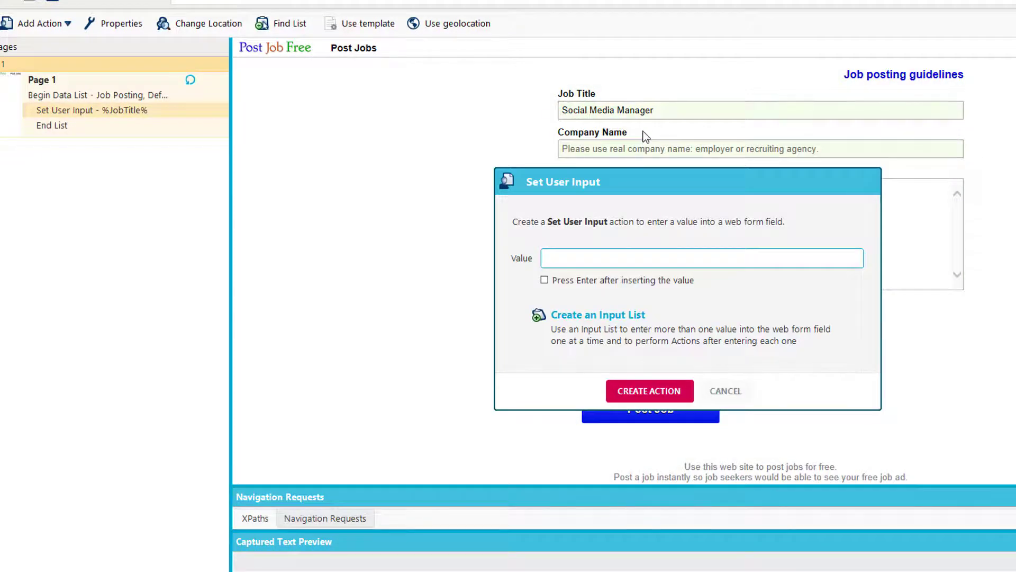
type("%CompanyName%")
key("Return")
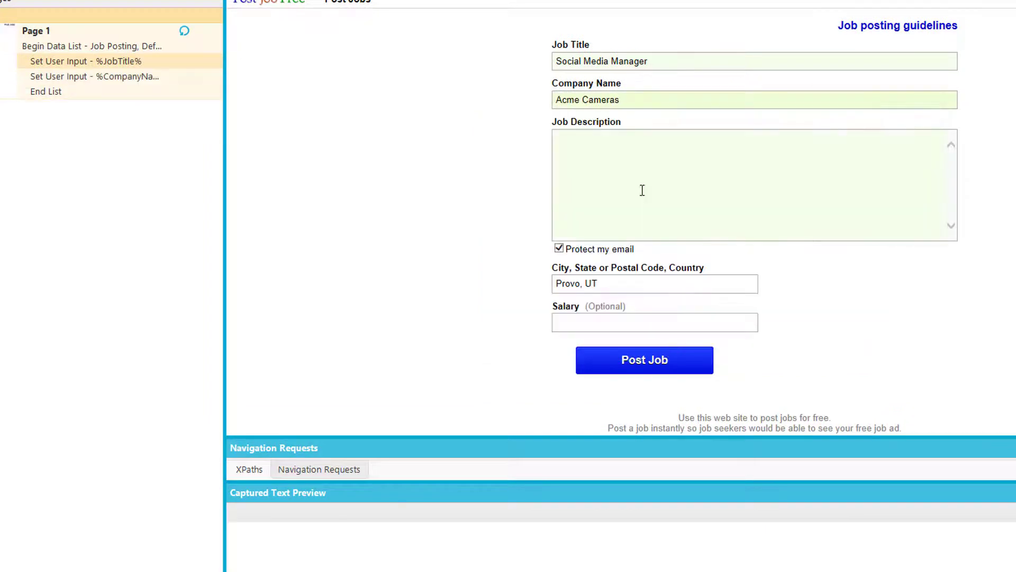
Add user-input actions filling Job Description, location (Zip) and Salary from the list columns
left_click(628, 169)
type("%JobDescription%")
key("Return")
left_click(624, 287)
type("%")
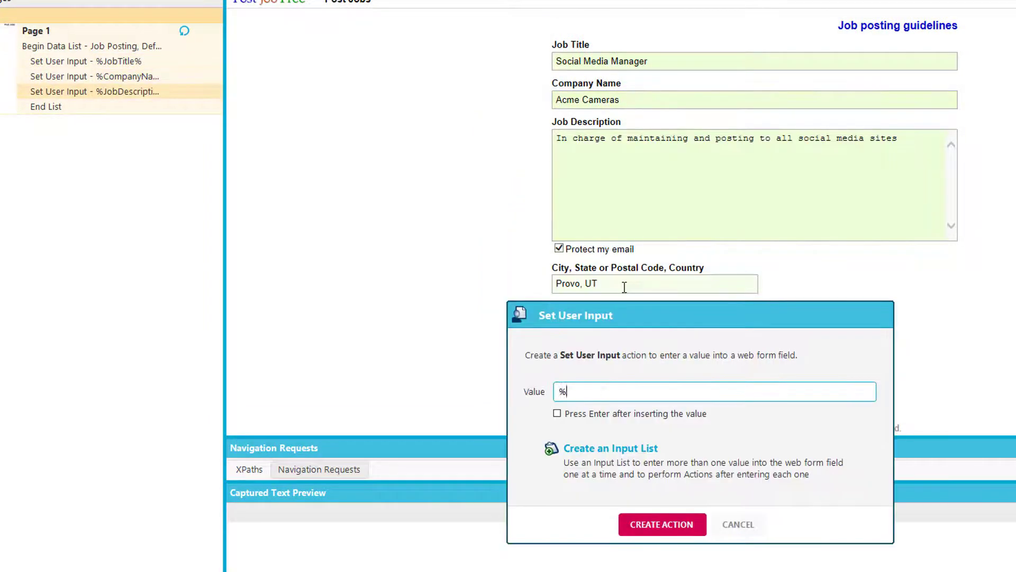
type("Zip%")
key("Return")
left_click(576, 324)
type("%S")
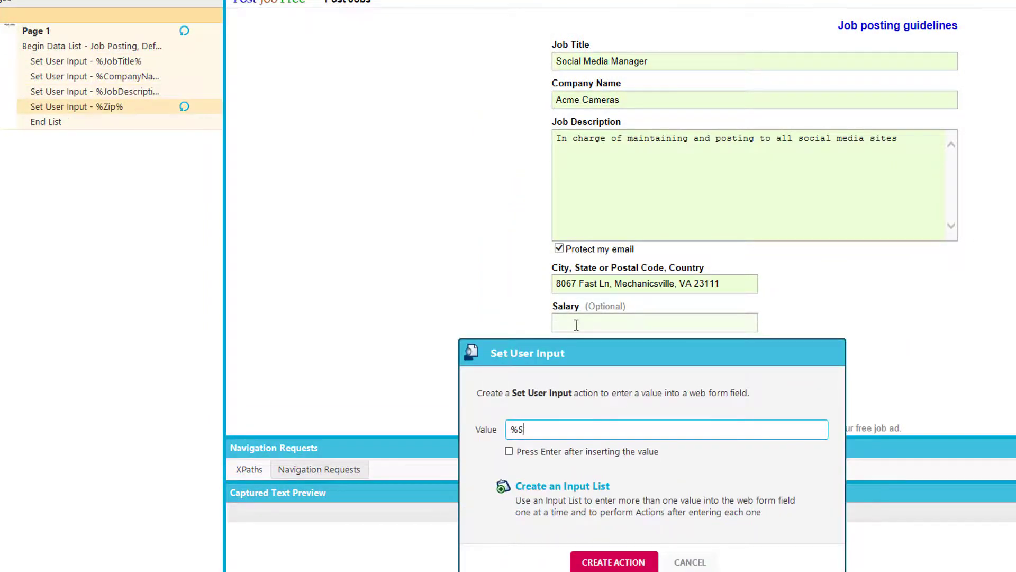
type("alary%")
key("Return")
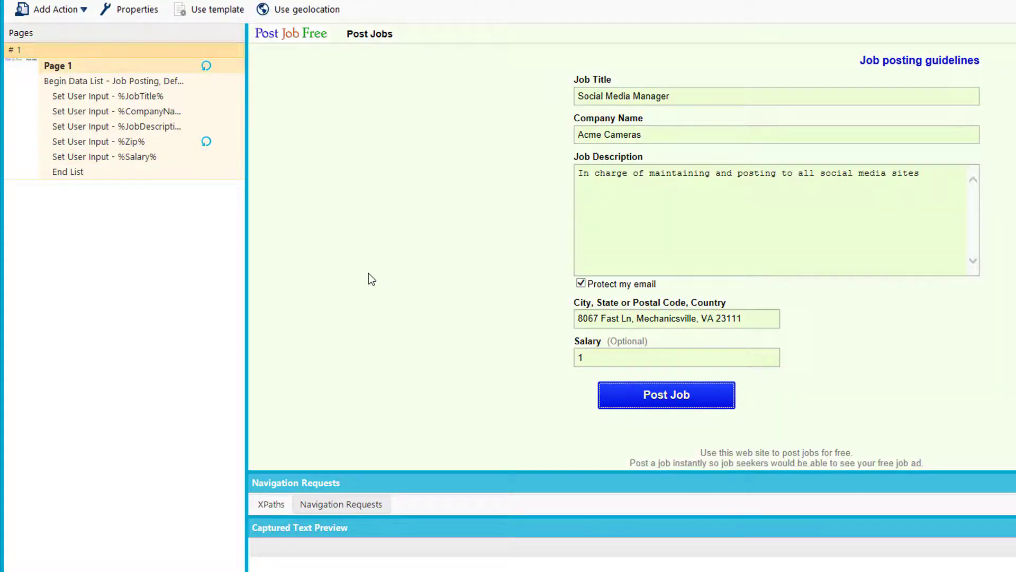
Add a Click Item action on the Post Job button after the data list
left_click(682, 403)
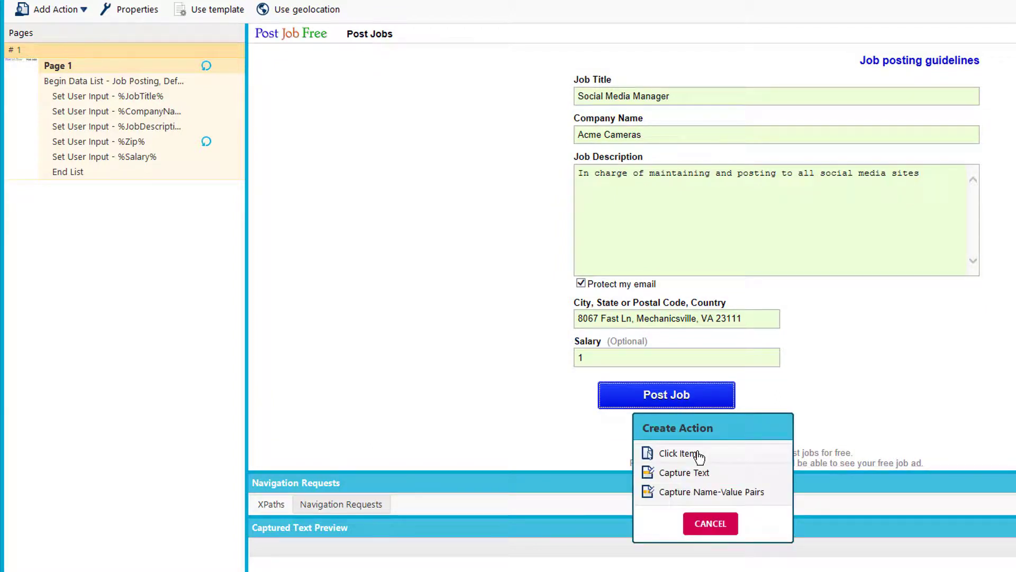
left_click(682, 453)
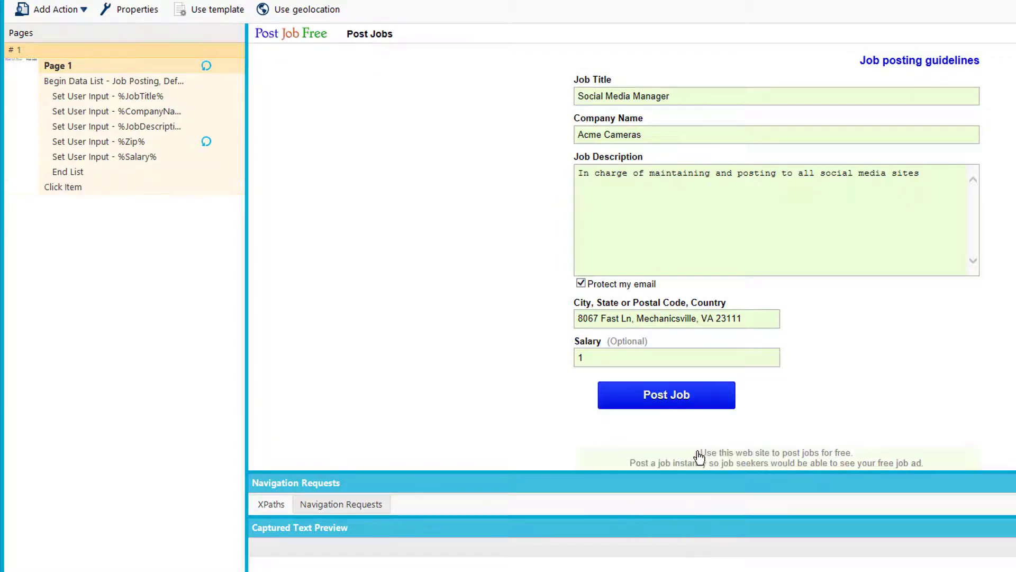
left_click(144, 78)
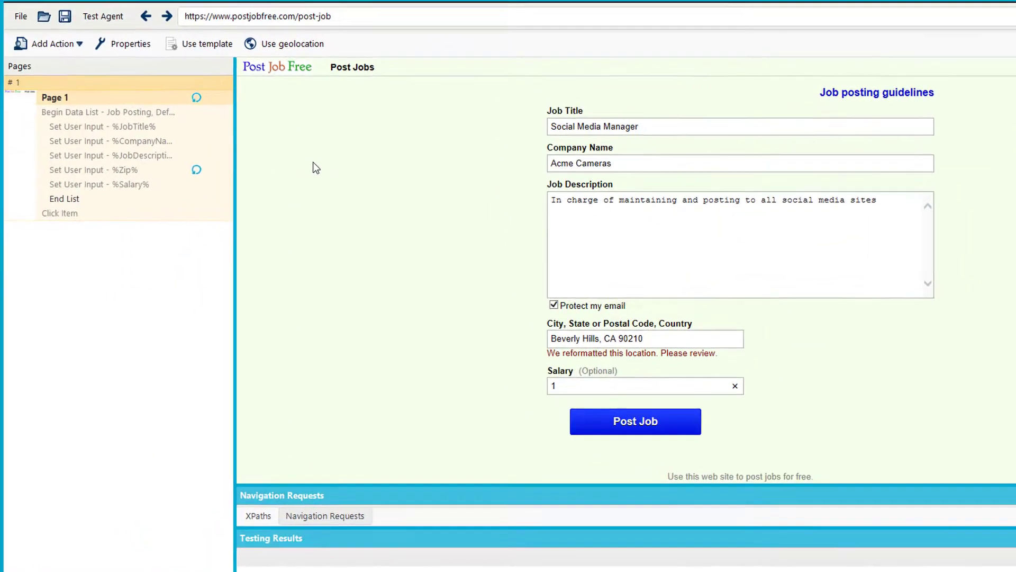
Launch a test run of the agent with Test Agent
left_click(114, 19)
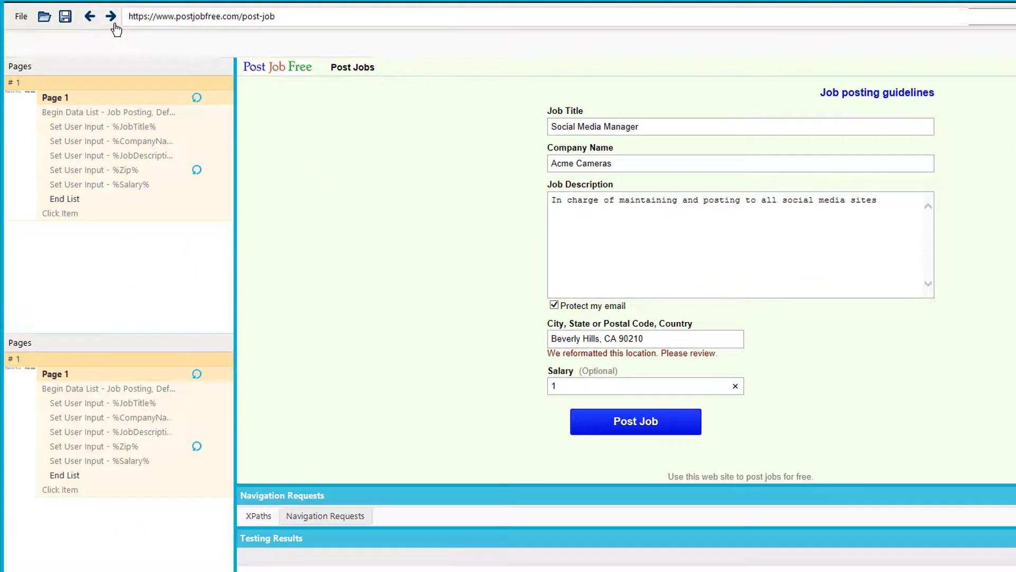
left_click(70, 106)
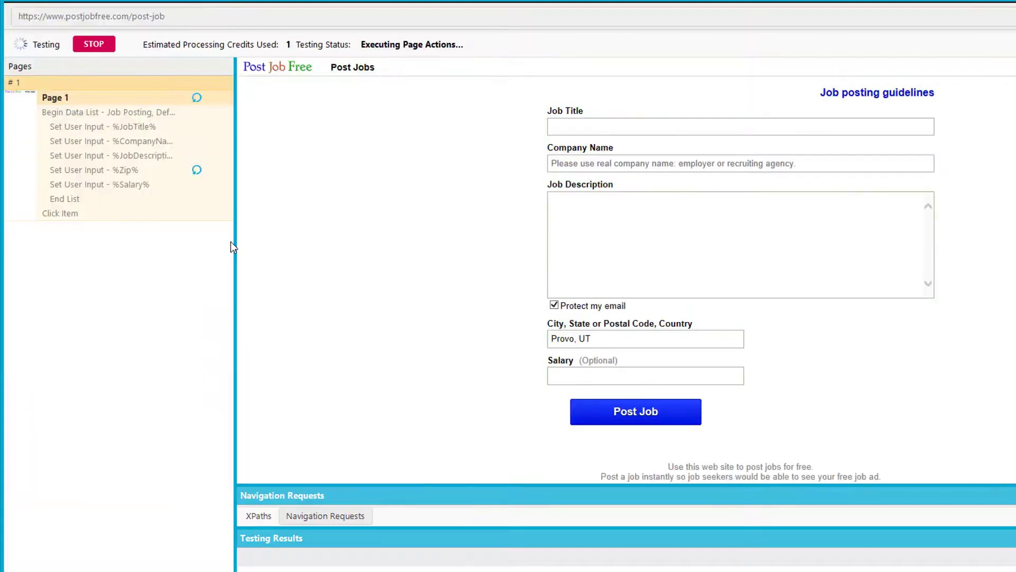